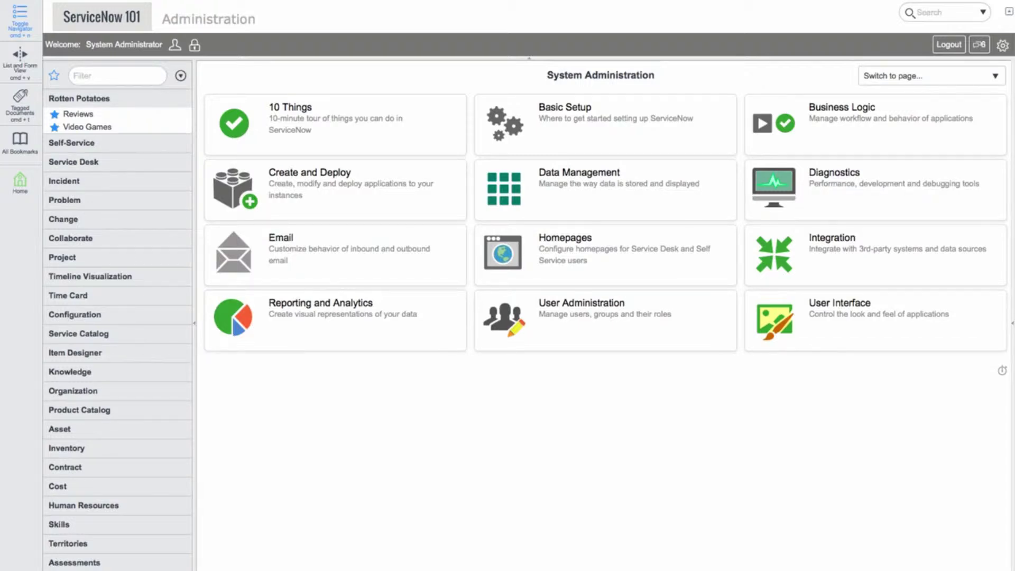
# Switch to Excel, examine the columns and rows of the video_games sheet, and close it to return to ServiceNow
pyautogui.press('super+Tab')
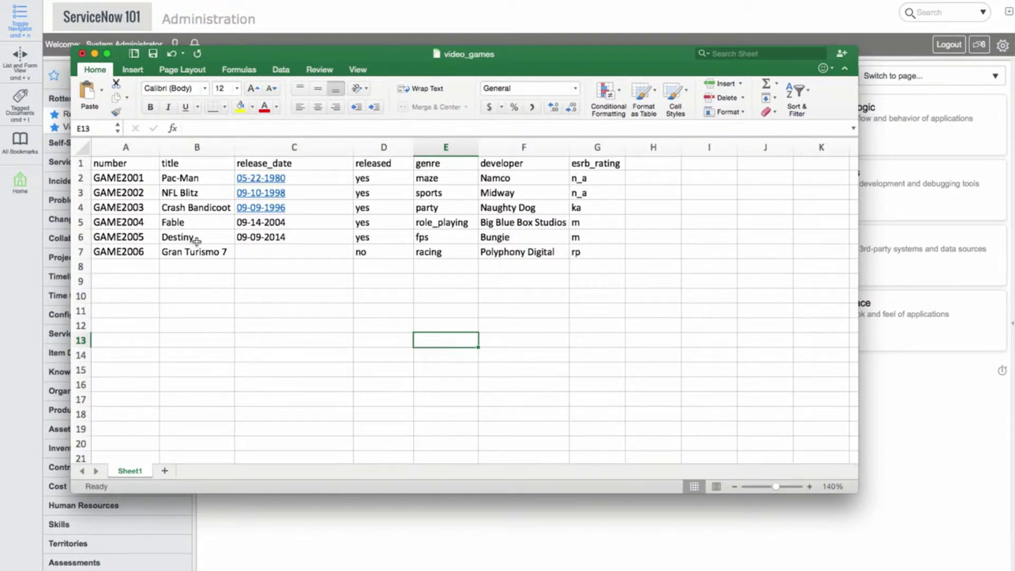
pyautogui.click(361, 334)
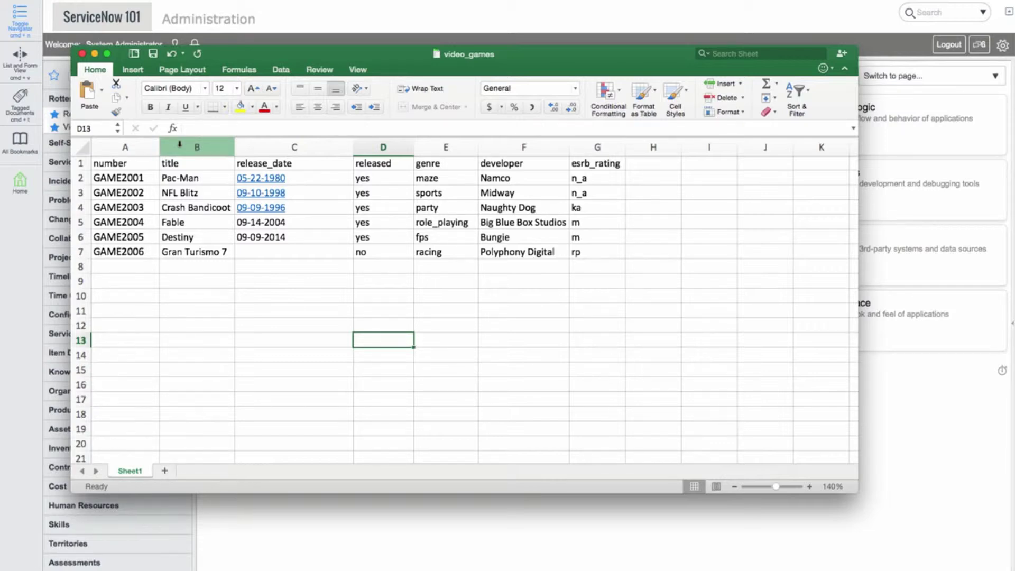
pyautogui.click(83, 55)
pyautogui.click(391, 444)
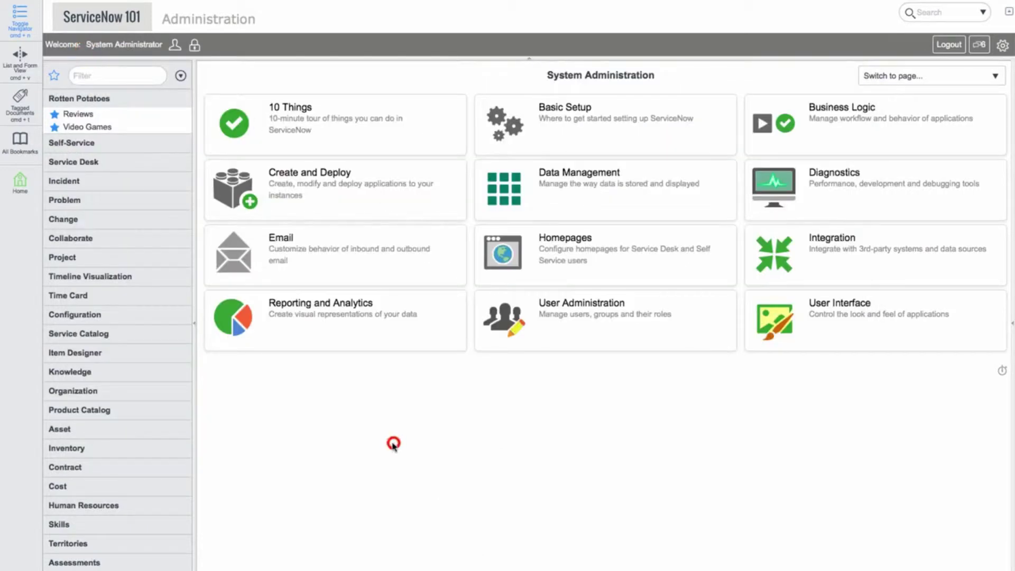
# Filter the navigator for "import set" and open the Load Data form under System Import Sets
pyautogui.click(122, 69)
pyautogui.write('imort')
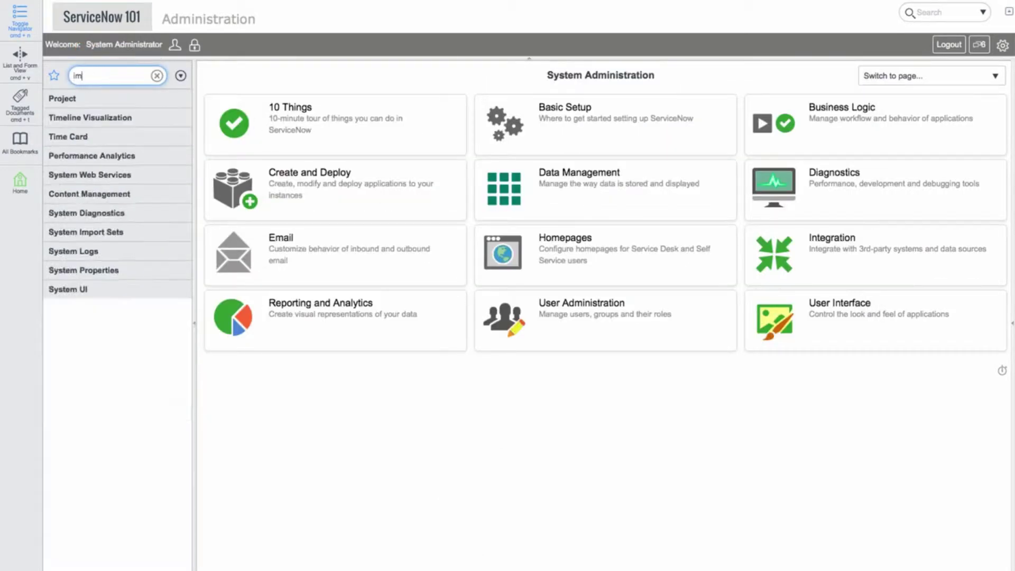
pyautogui.press('BackSpace')
pyautogui.write('port set')
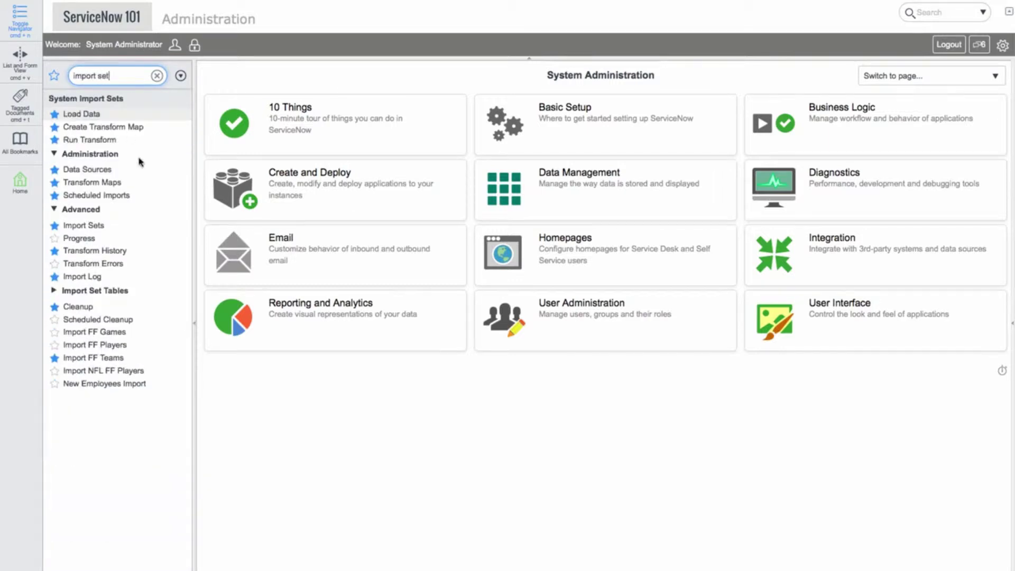
pyautogui.click(82, 114)
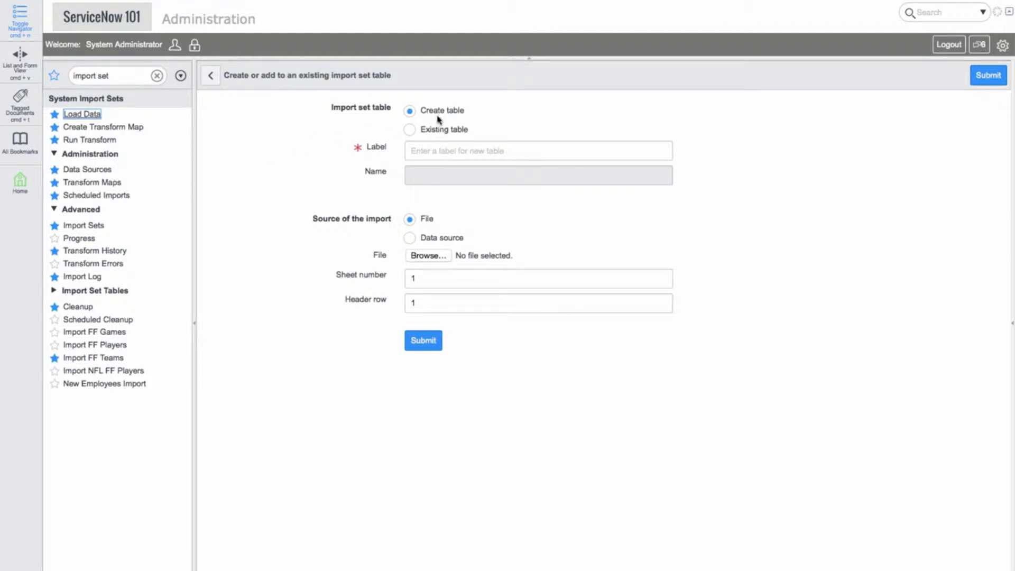
# Load video_games.xls into a new import set table labelled "Video Game Import", using sheet number 1 and header row 1
pyautogui.click(443, 151)
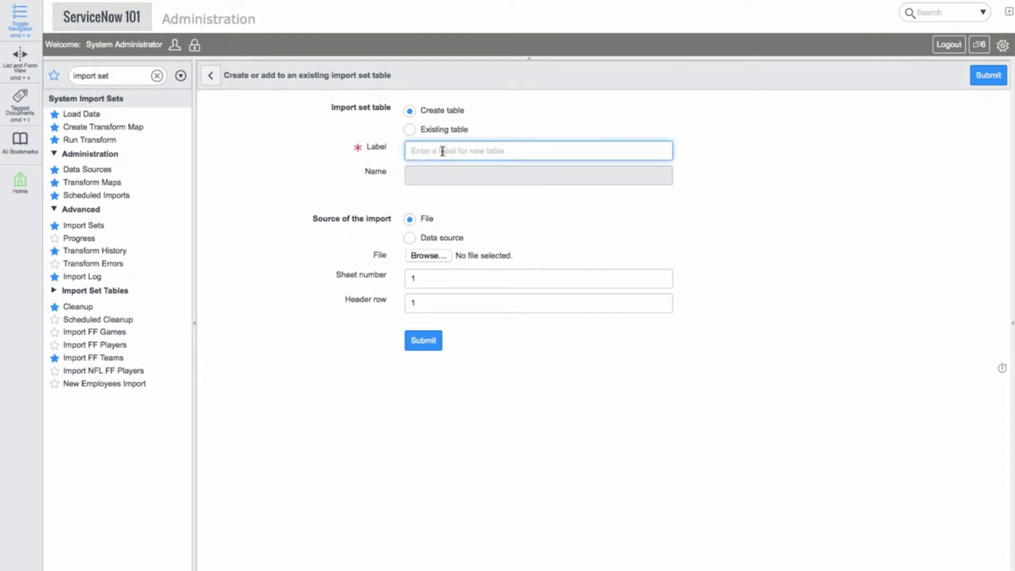
pyautogui.write('New')
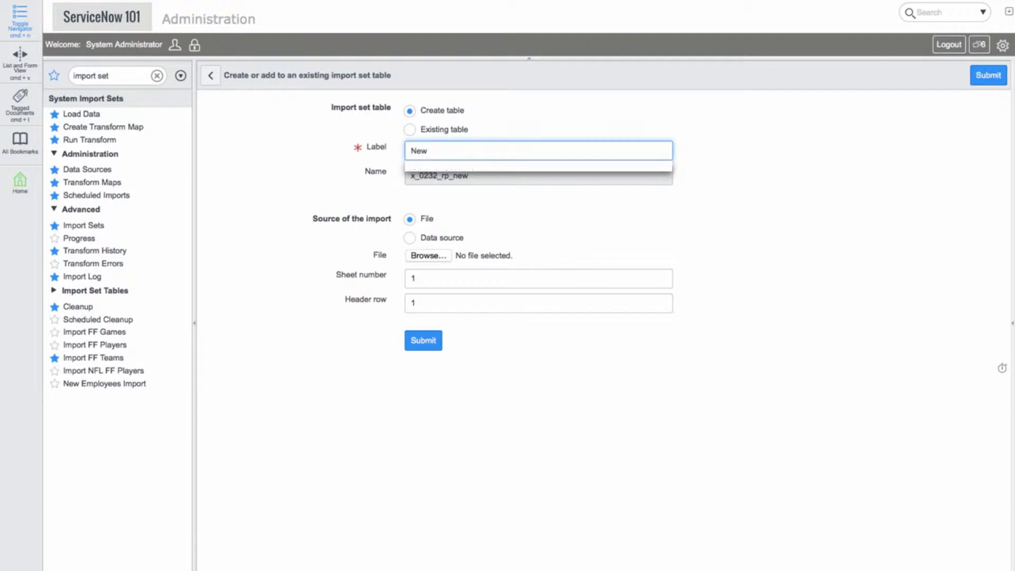
pyautogui.press('BackSpace')
pyautogui.press('BackSpace')
pyautogui.press('BackSpace')
pyautogui.write('Video Game Import')
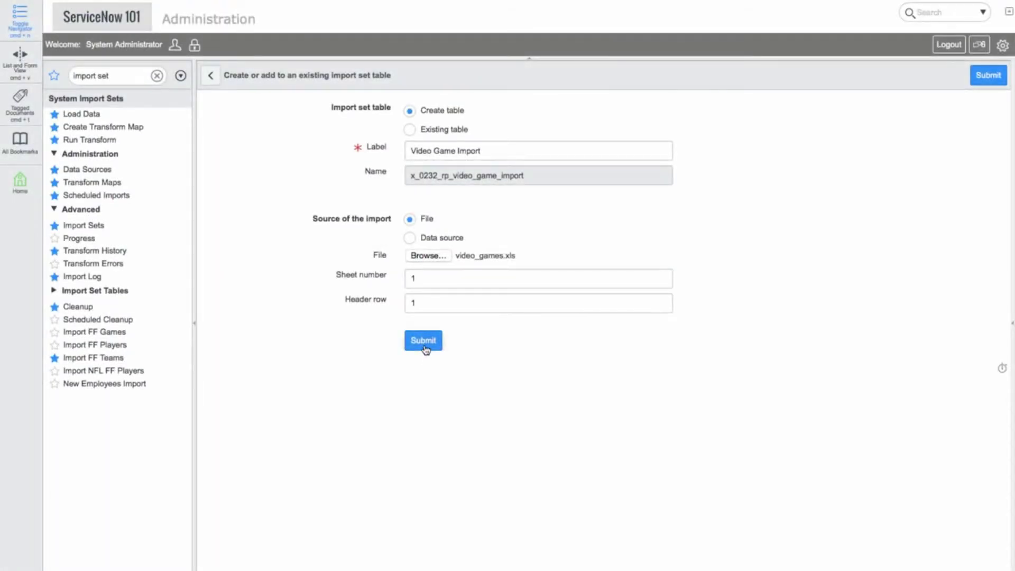
pyautogui.click(424, 347)
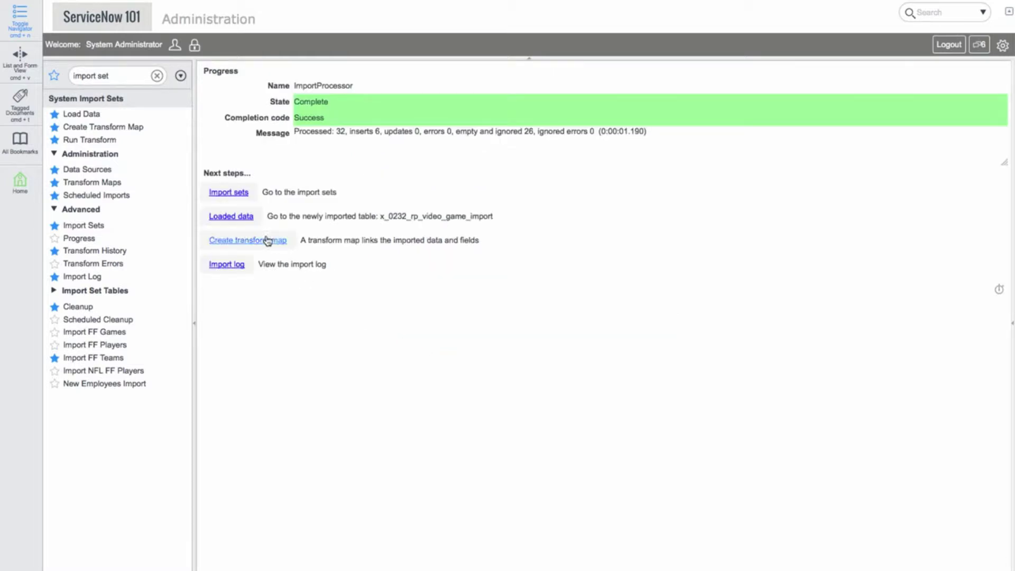
# View the loaded data in the new import table and examine the field values of the Pac-Man record
pyautogui.click(244, 216)
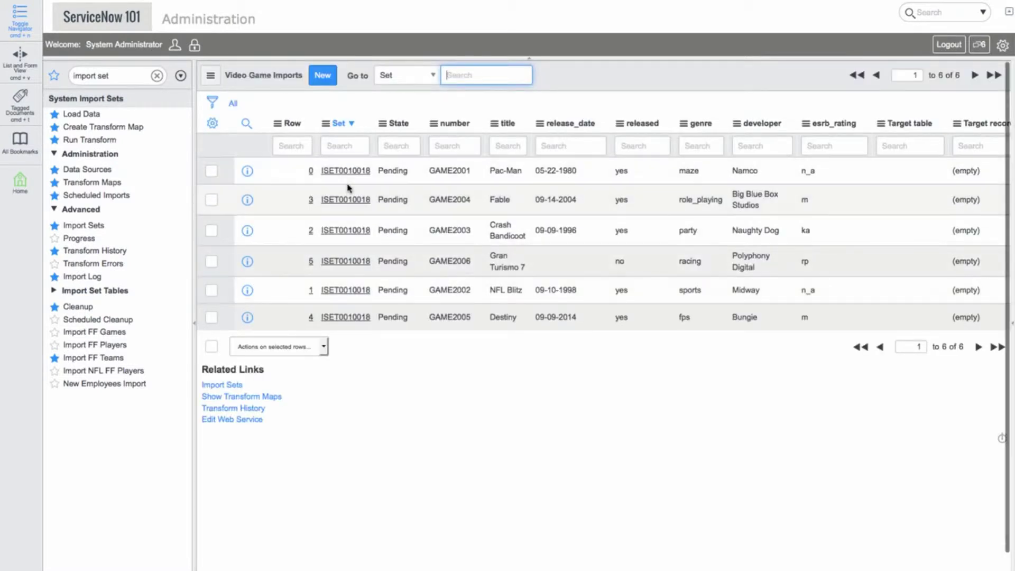
pyautogui.click(247, 172)
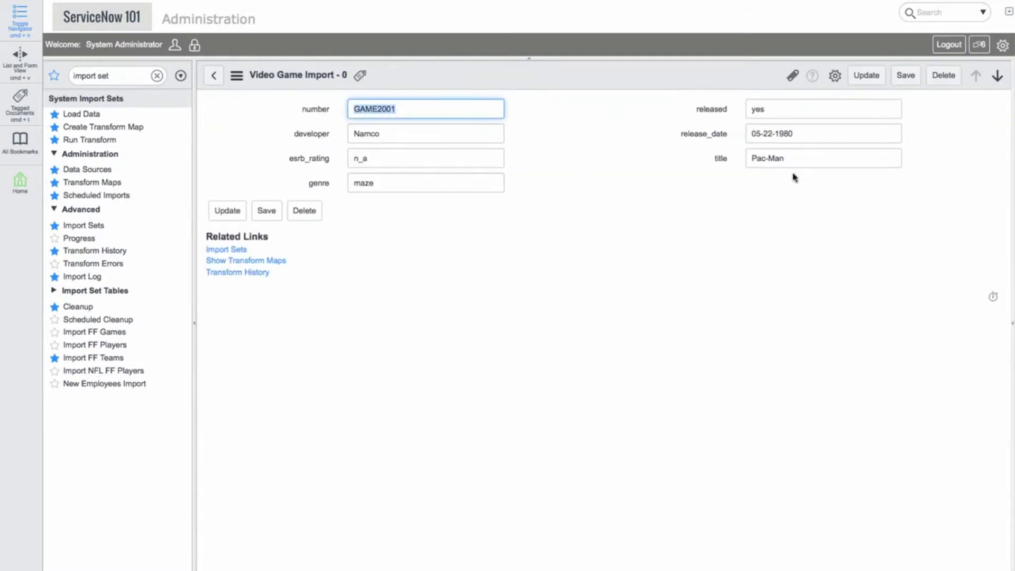
pyautogui.click(804, 134)
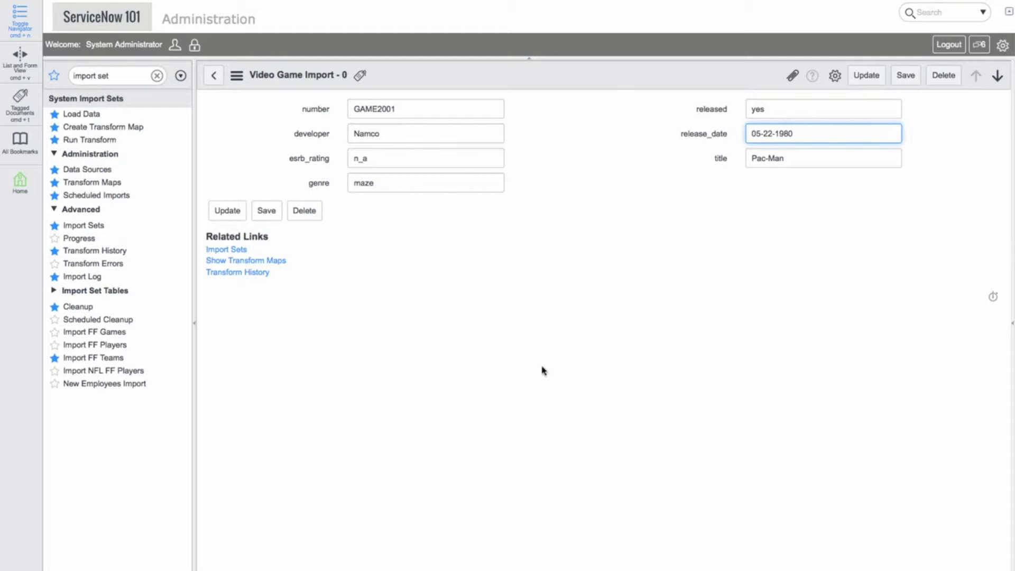
pyautogui.click(432, 351)
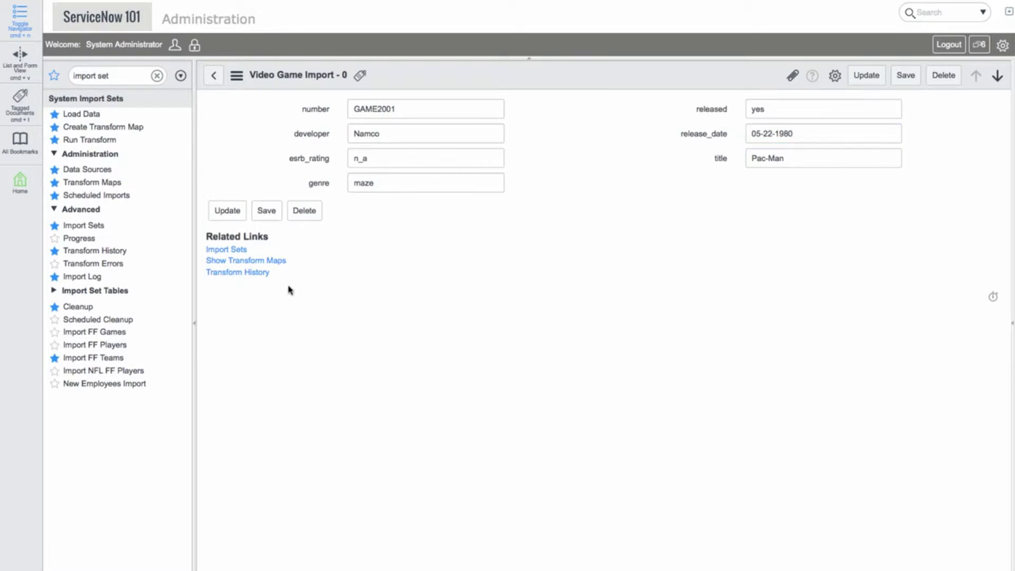
# Create and save a transform map named "Video Game Transform" with source table Video Game Import and target table Video Games
pyautogui.click(104, 127)
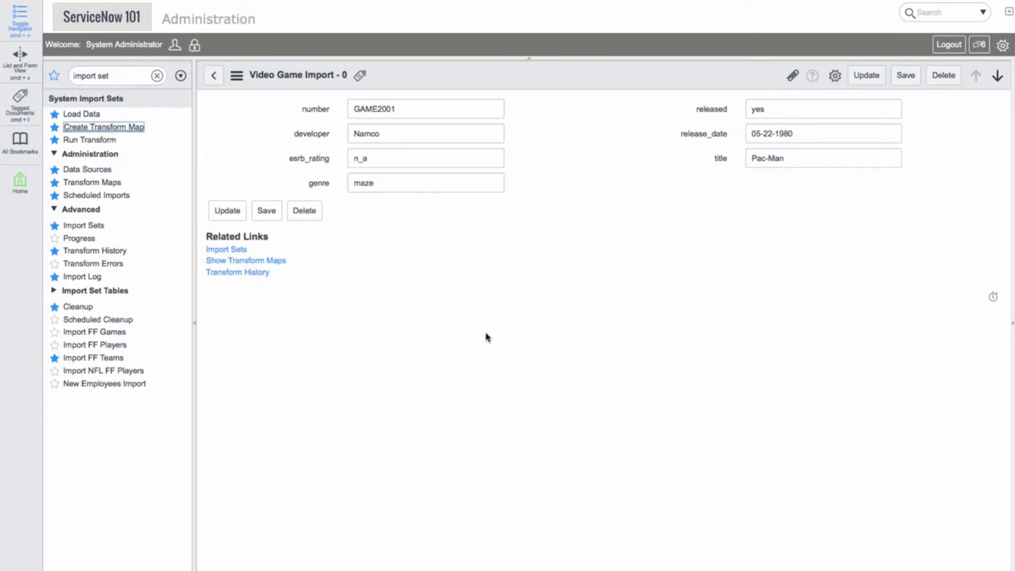
pyautogui.click(391, 109)
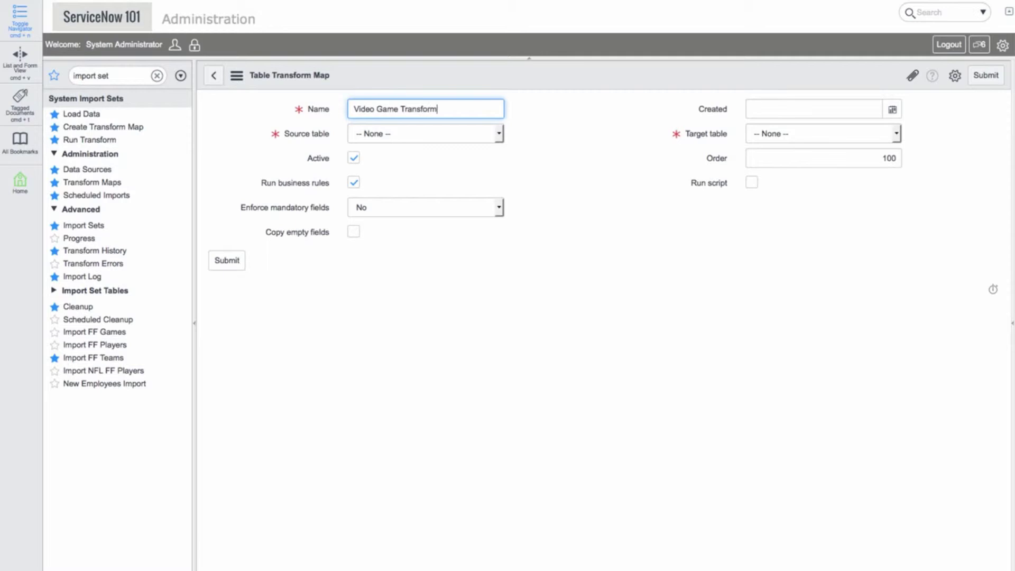
pyautogui.click(415, 134)
pyautogui.click(417, 156)
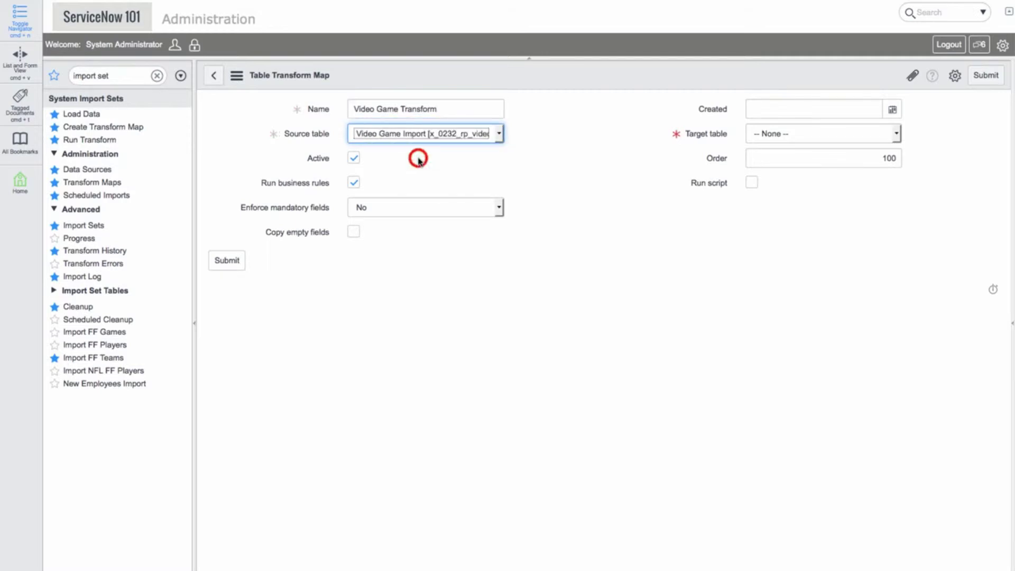
pyautogui.click(787, 133)
pyautogui.write('video_gan')
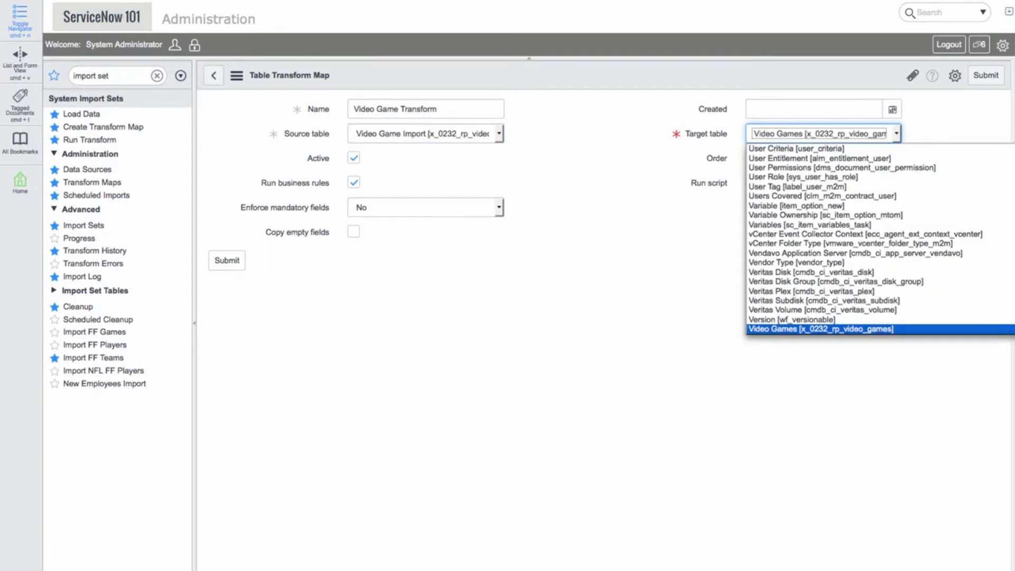
pyautogui.press('Return')
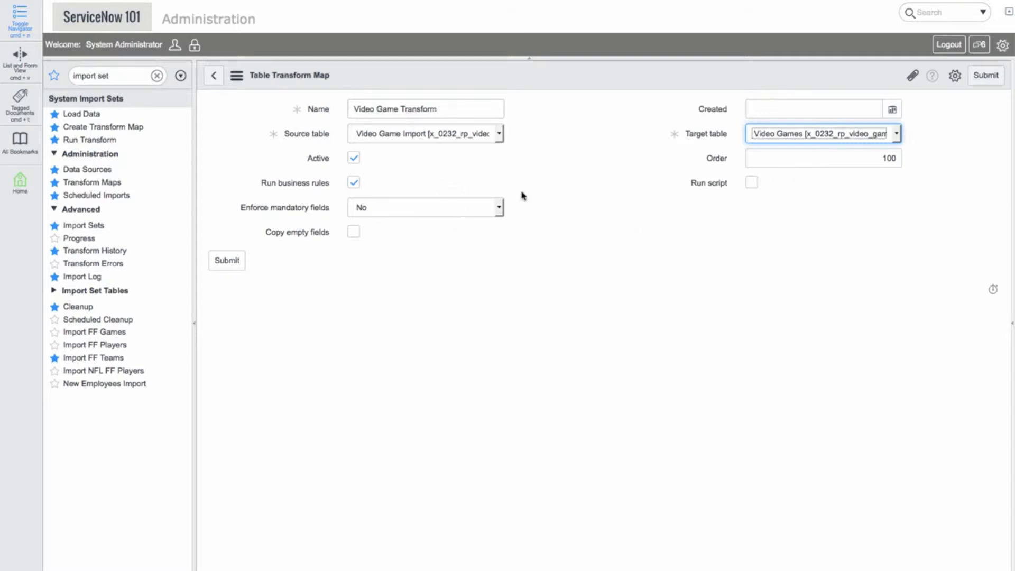
pyautogui.rightClick(613, 85)
pyautogui.click(615, 92)
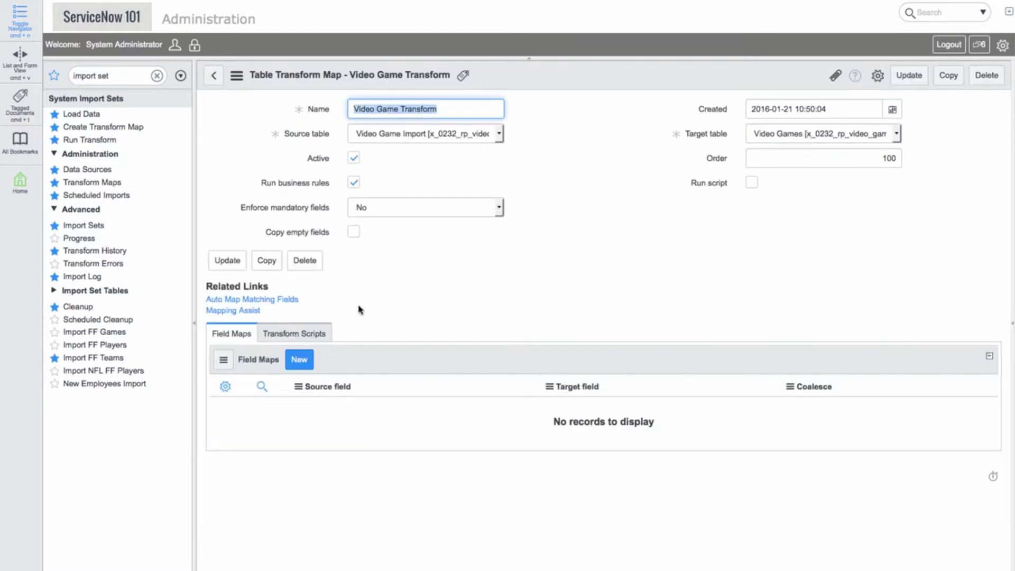
# Auto-map the matching fields of the transform map and review the source-to-target mapping in Mapping Assist
pyautogui.click(268, 304)
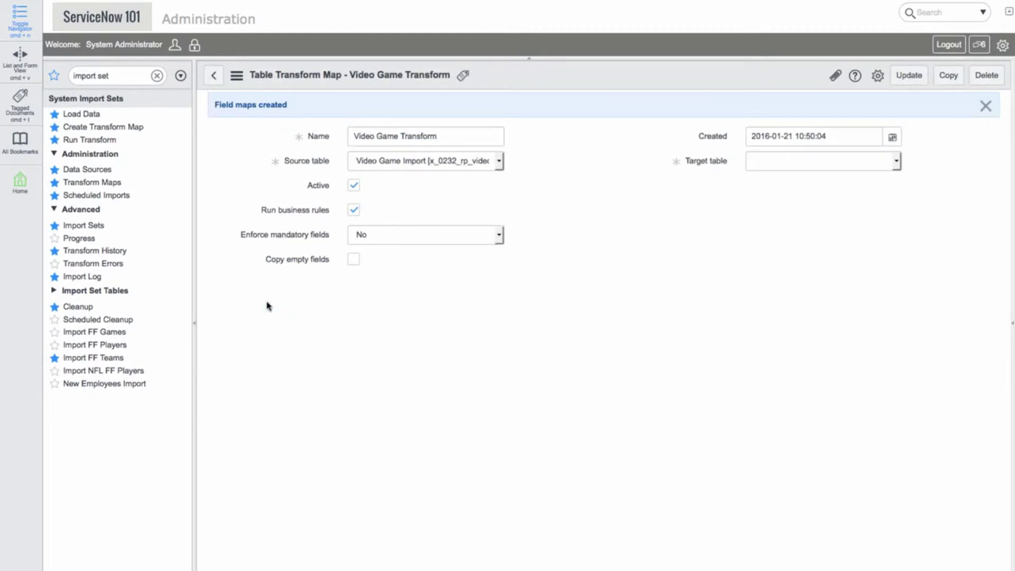
pyautogui.scroll(-3, 266, 304)
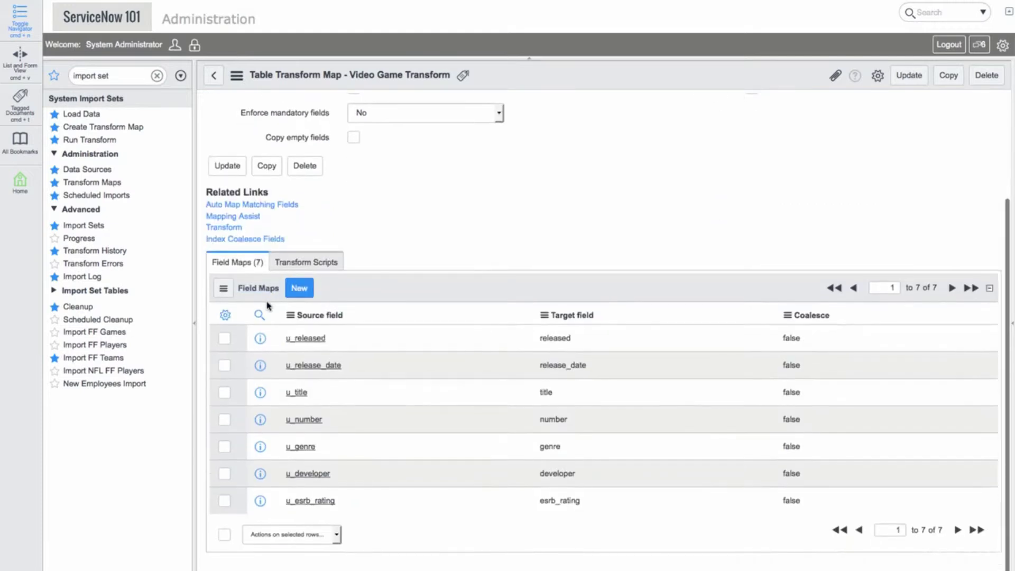
pyautogui.click(235, 218)
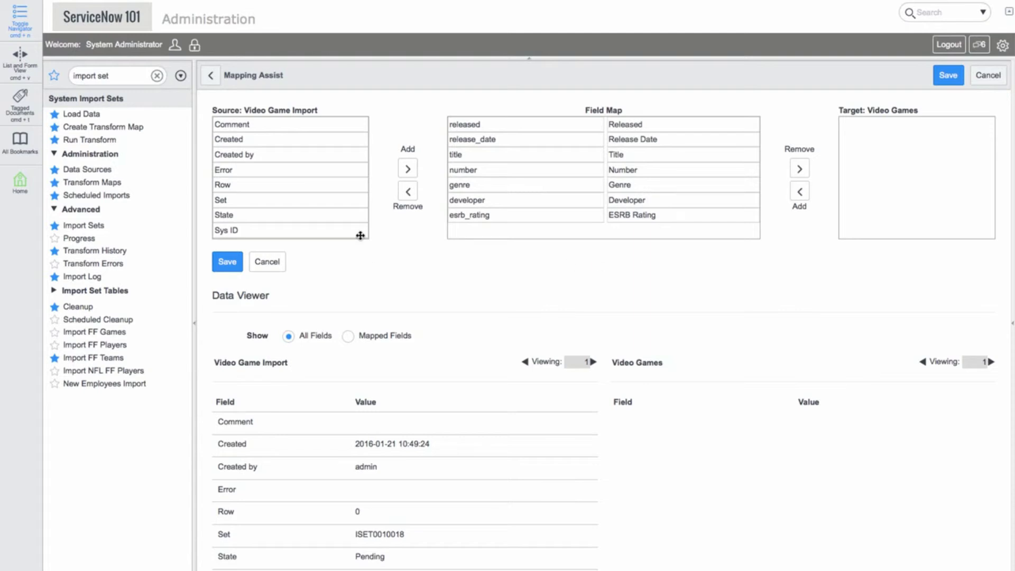
pyautogui.scroll(-1, 341, 196)
pyautogui.scroll(-5, 342, 196)
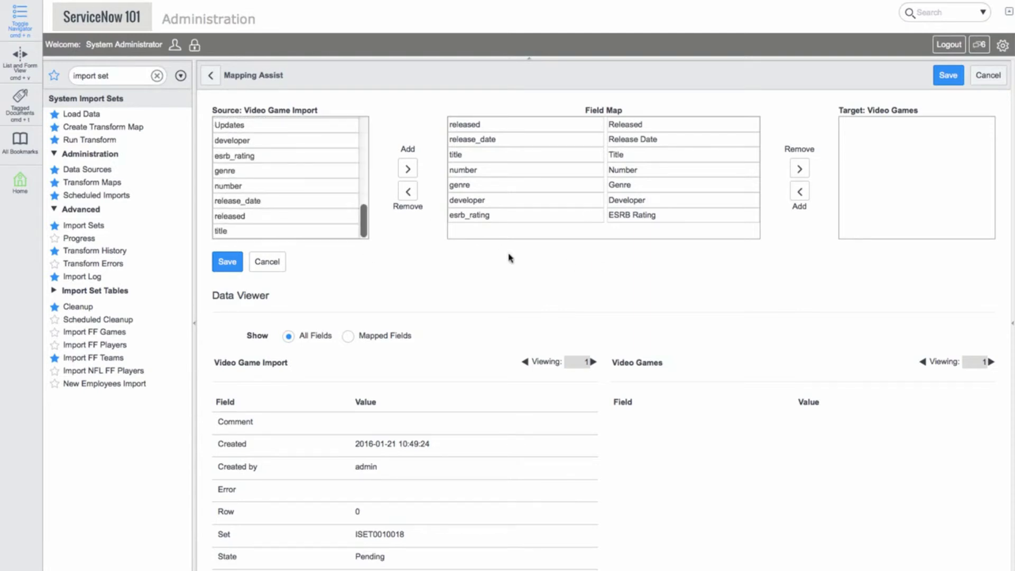
pyautogui.scroll(-5, 530, 301)
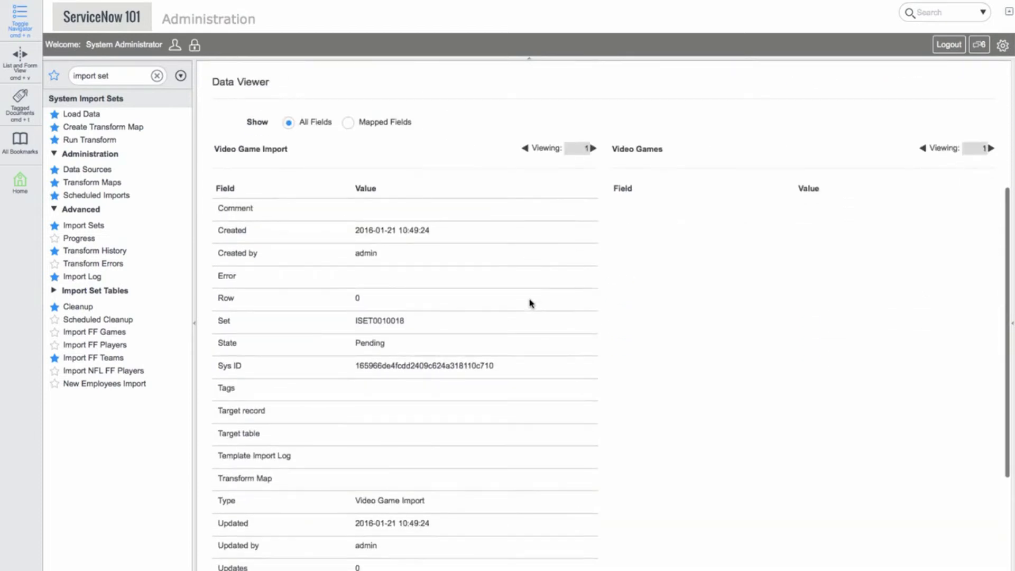
pyautogui.scroll(5, 530, 301)
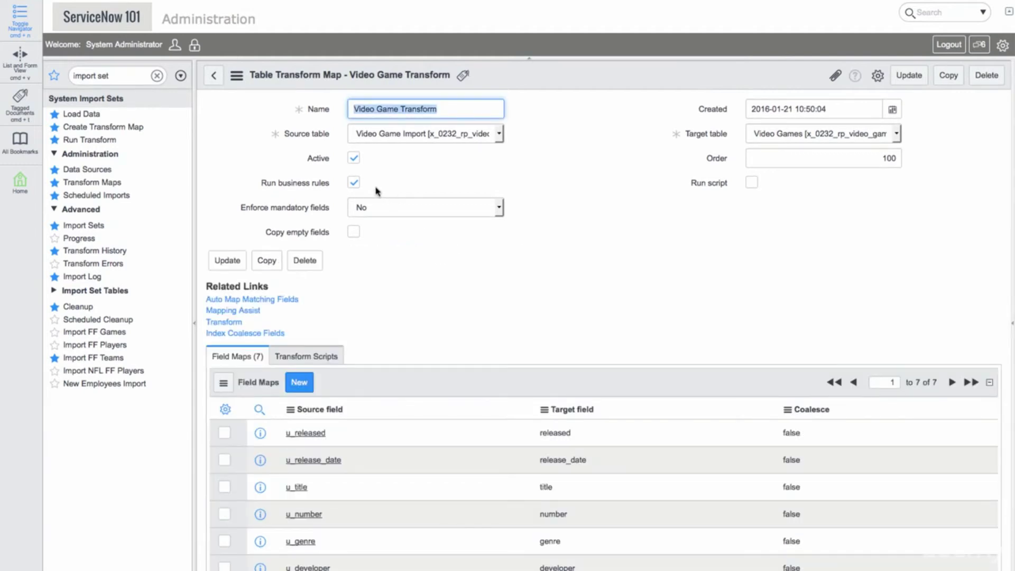
# Turn off Run business rules for the Video Game Transform map and save the record
pyautogui.click(353, 182)
pyautogui.scroll(-3, 526, 306)
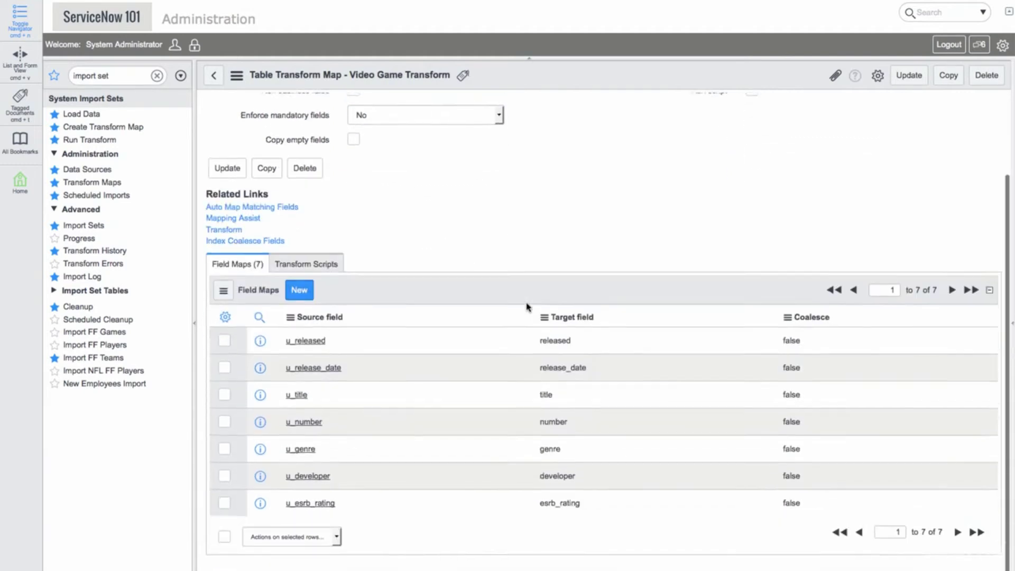
pyautogui.scroll(3, 527, 306)
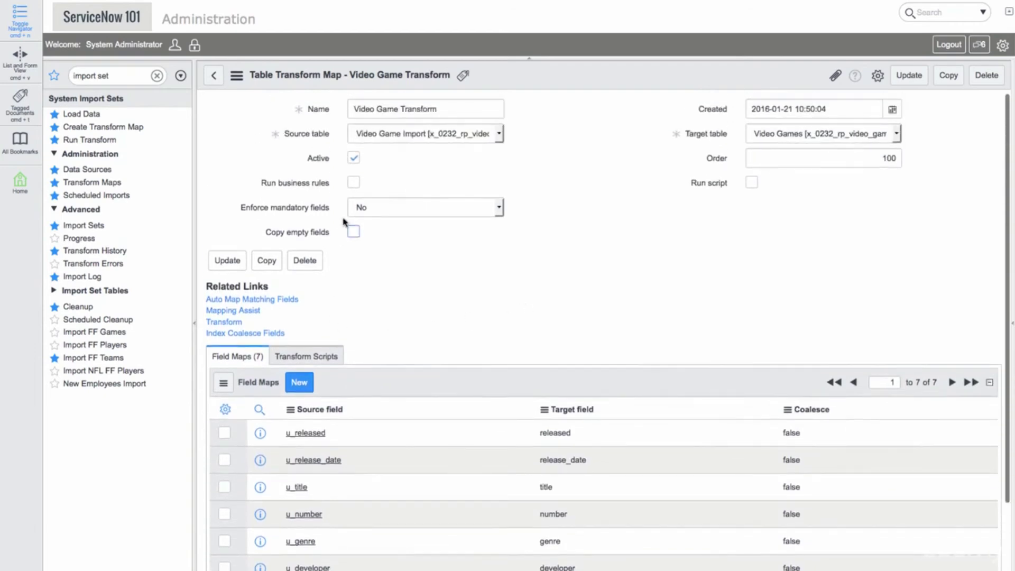
pyautogui.rightClick(625, 82)
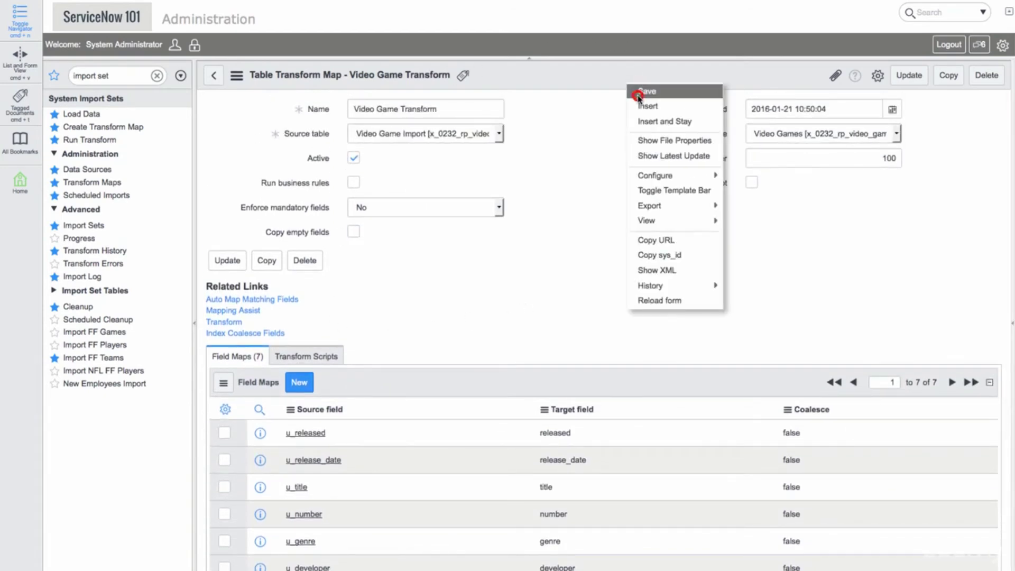
pyautogui.click(645, 91)
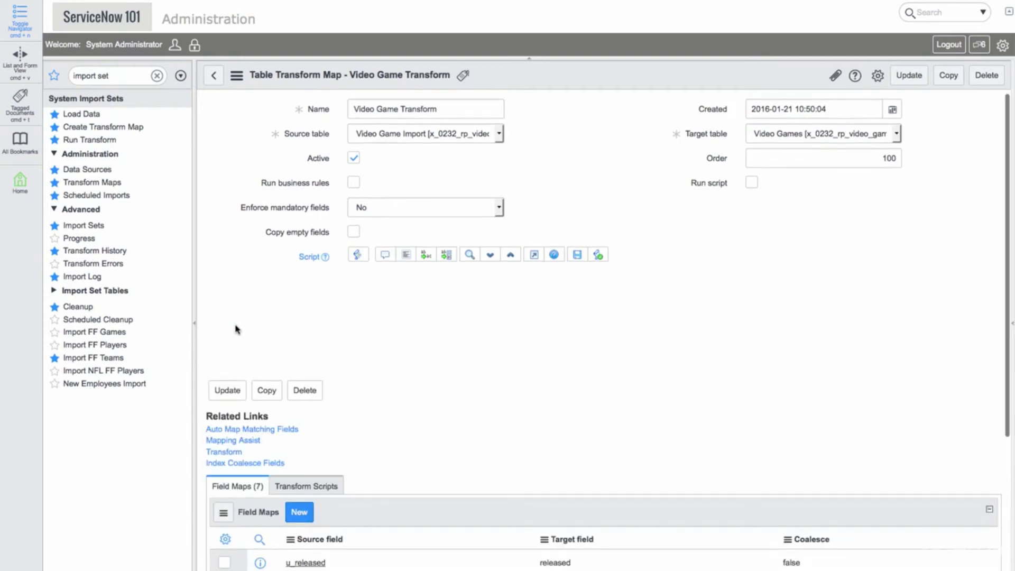
# Run the Video Game Transform on the Video Game Import set and open its transform history
pyautogui.click(239, 322)
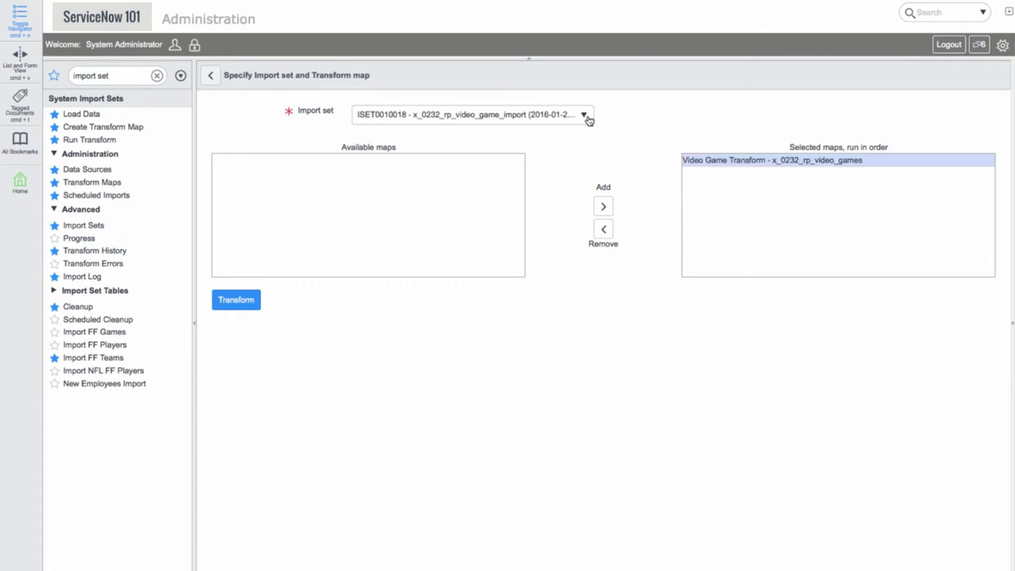
pyautogui.click(238, 300)
pyautogui.click(238, 216)
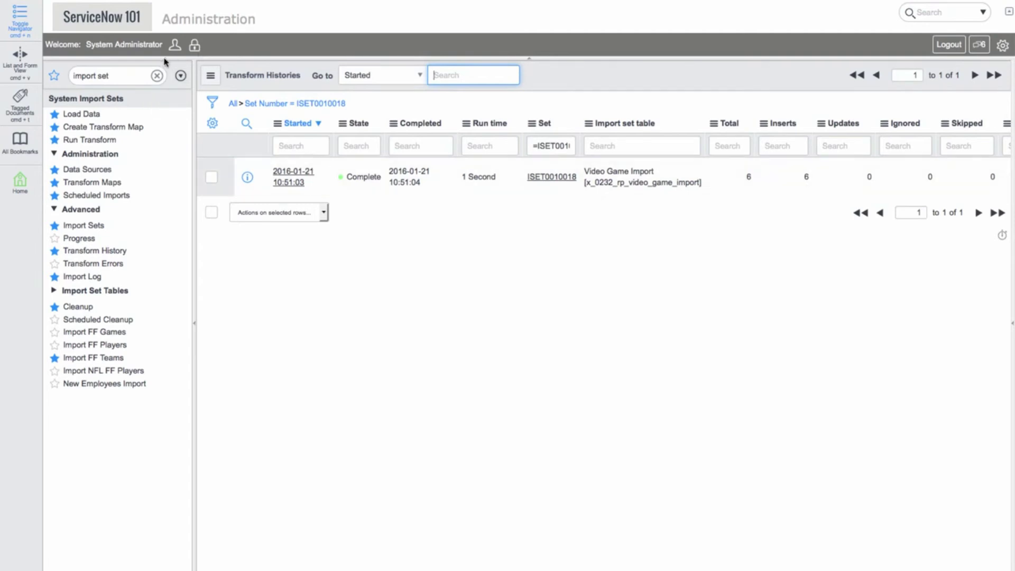
# Clear the navigator filter, open the Video Games list, examine the transformed Pac-Man record, and return to the list
pyautogui.click(156, 75)
pyautogui.click(95, 127)
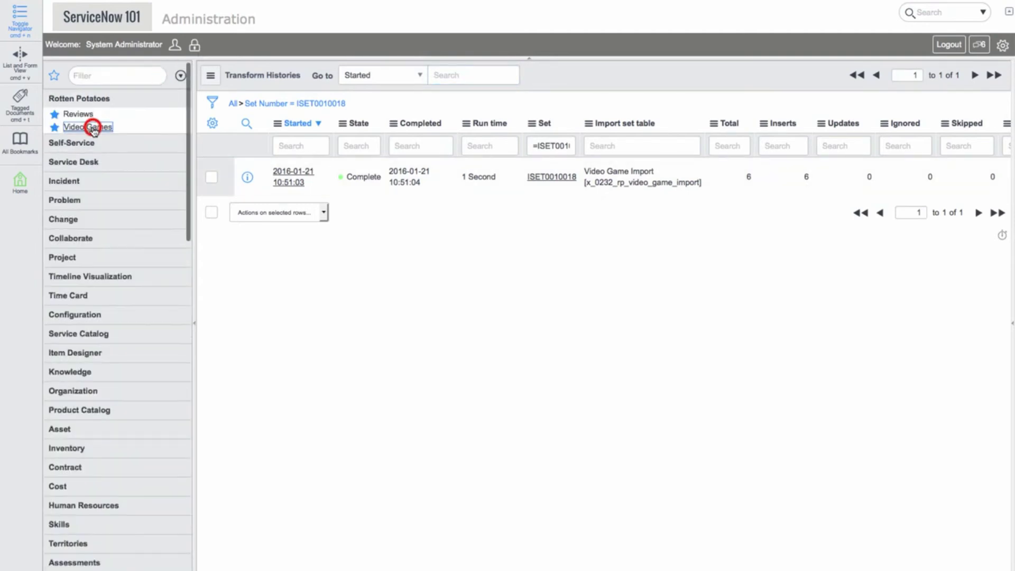
pyautogui.click(247, 148)
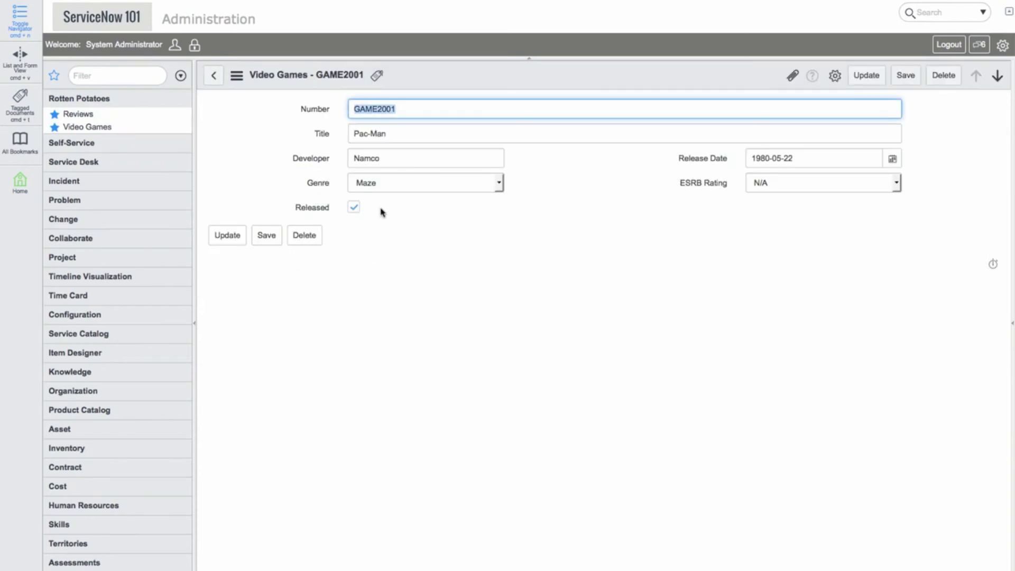
pyautogui.click(569, 315)
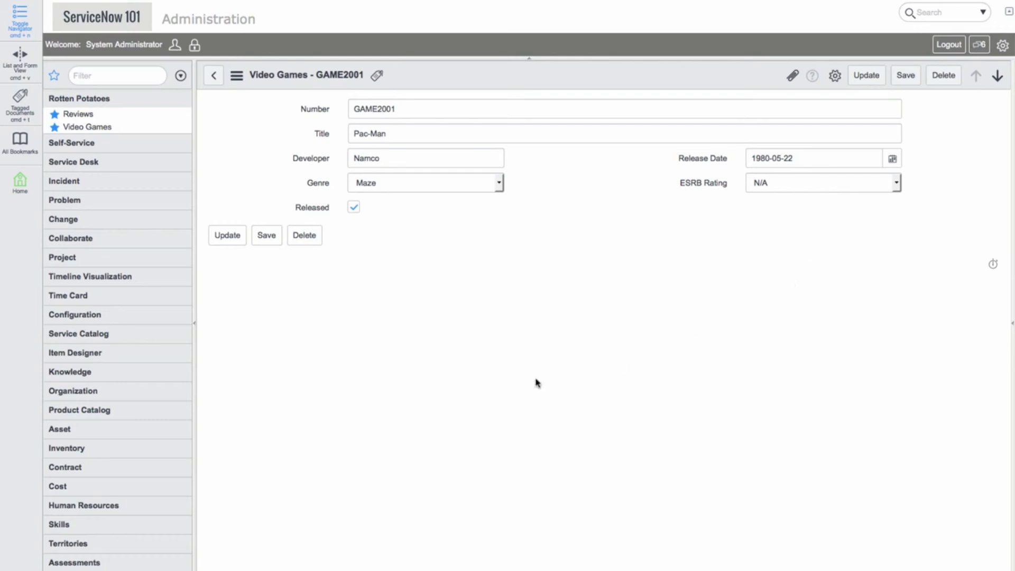
pyautogui.click(213, 79)
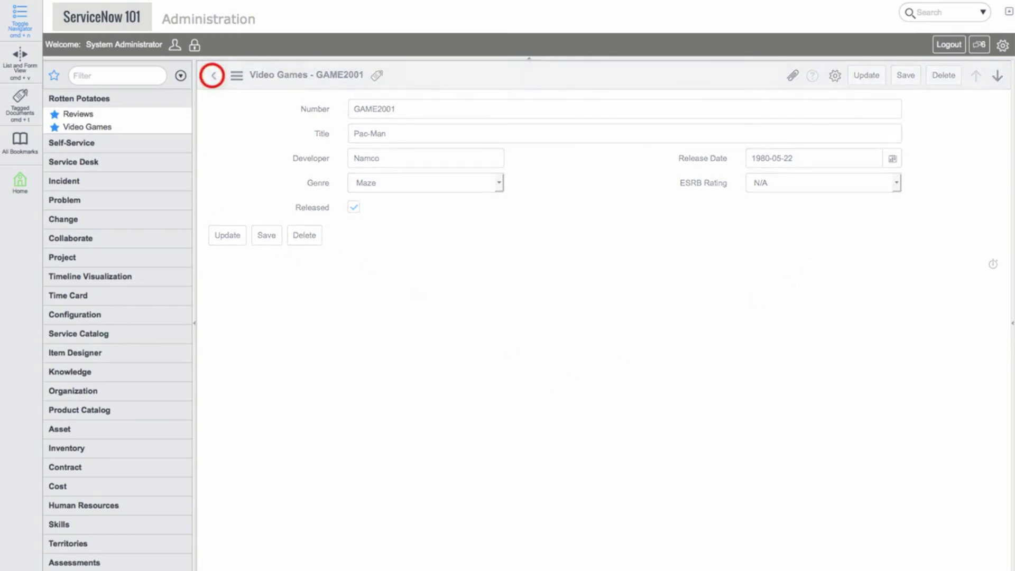